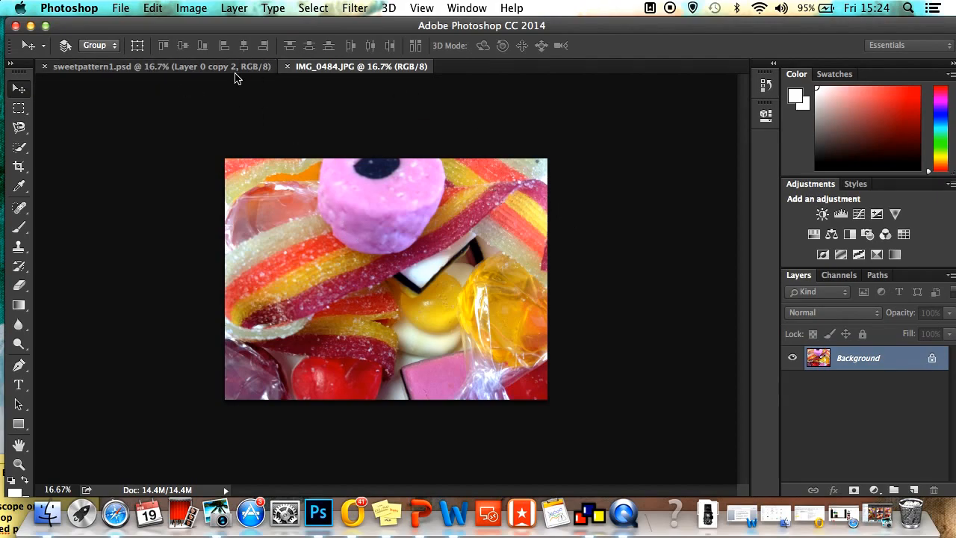
# - View the finished sweetpattern1.psd for reference, then return to IMG_0484.JPG and unlock its Background layer
pyautogui.click(153, 69)
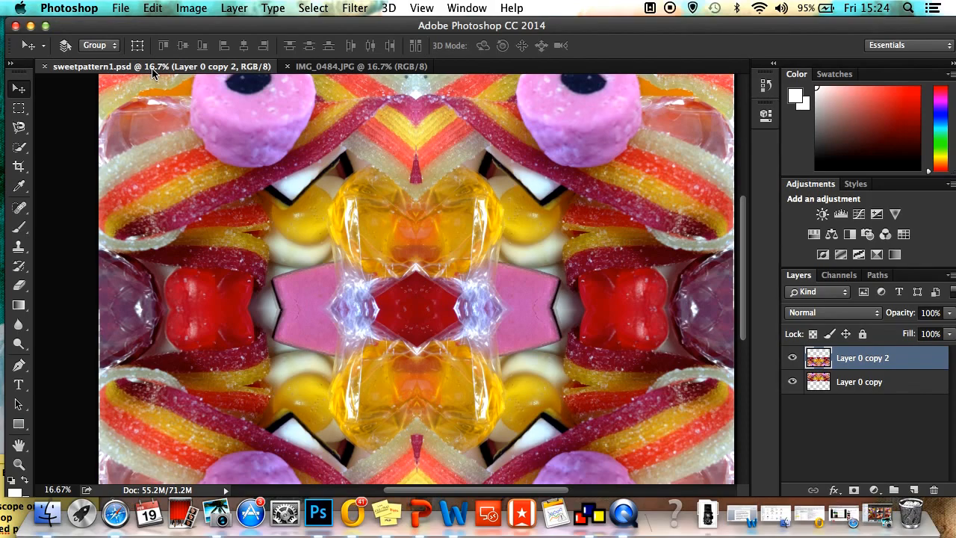
pyautogui.click(340, 67)
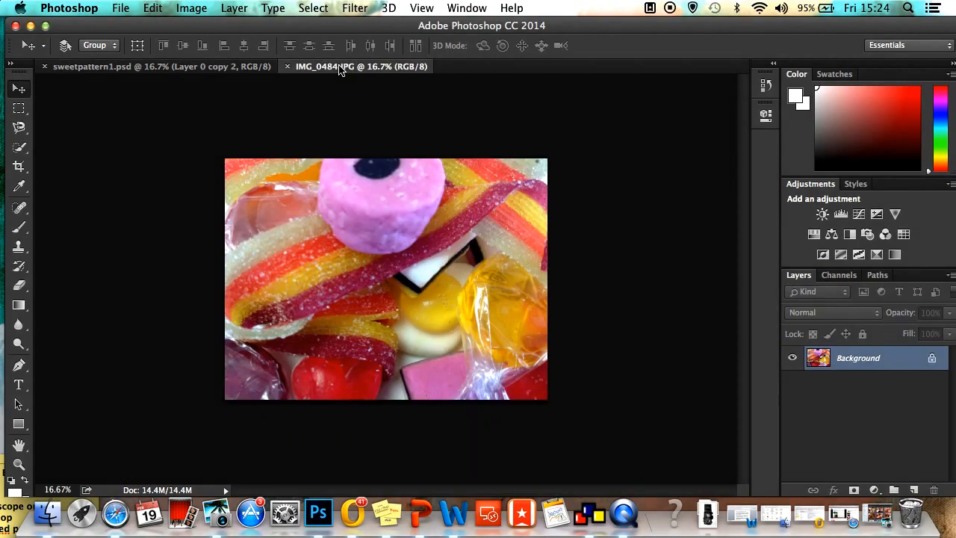
pyautogui.click(932, 361)
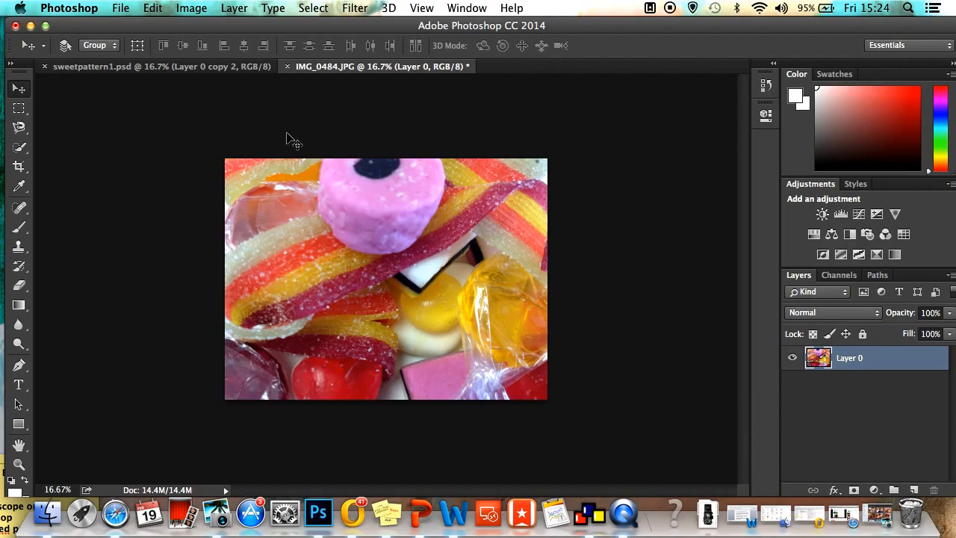
# - Set the image resolution of IMG_0484.JPG to 240 pixels/inch in the Image Size settings
pyautogui.click(192, 9)
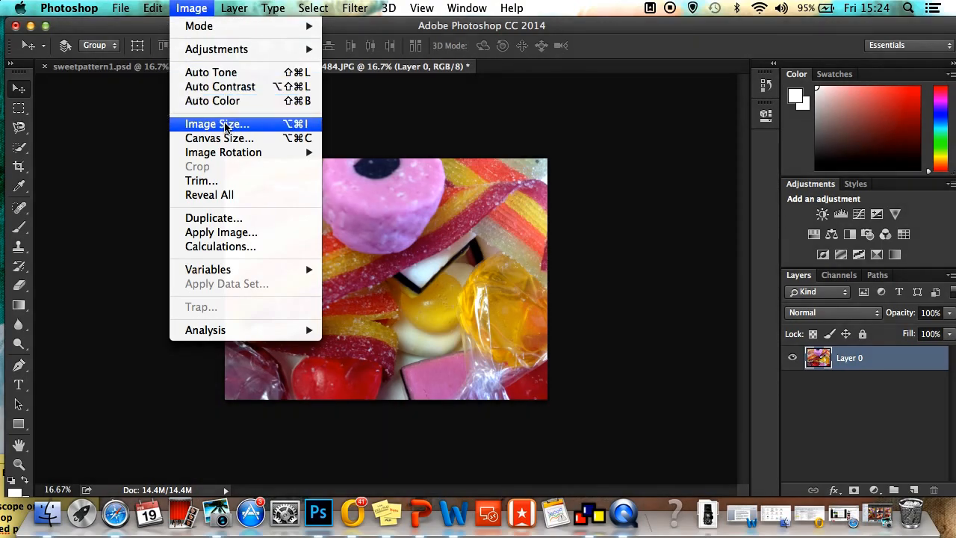
pyautogui.click(226, 126)
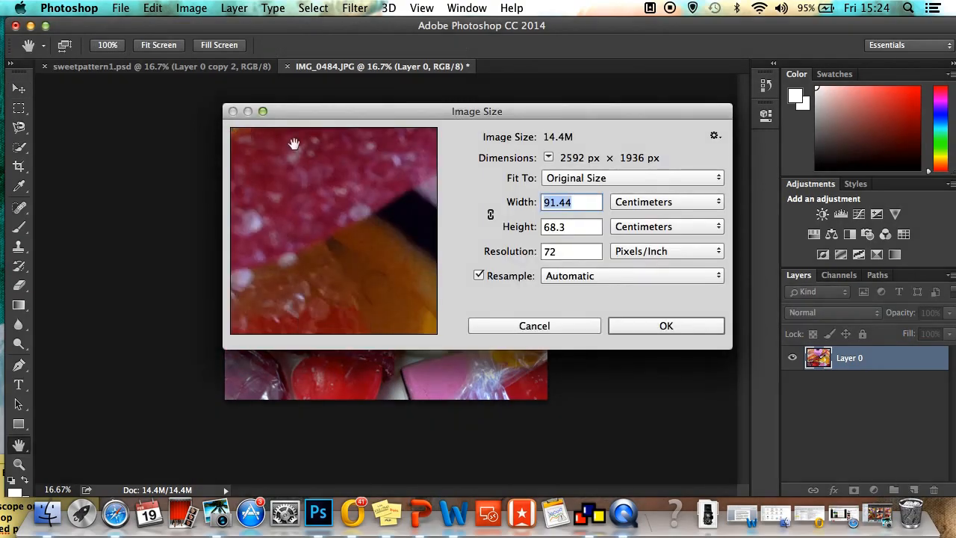
pyautogui.click(567, 253)
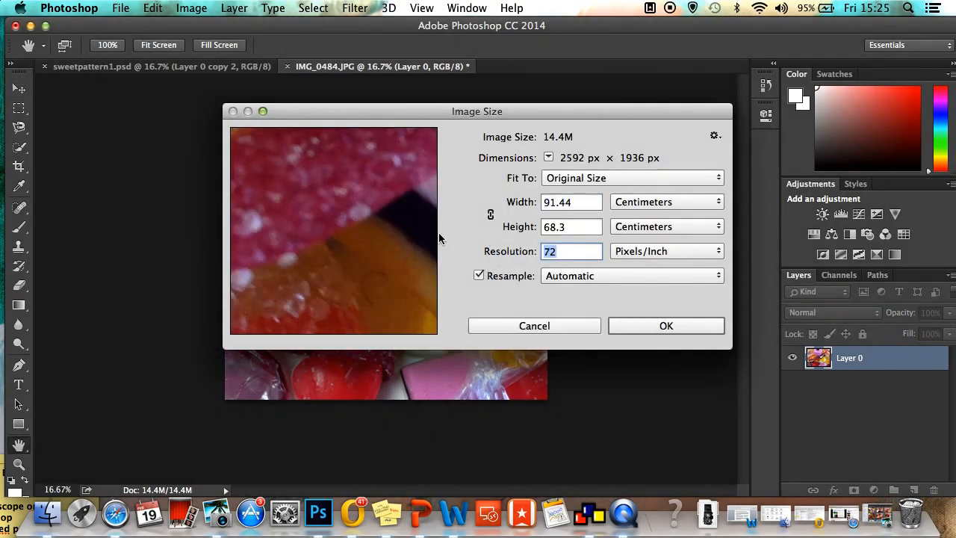
pyautogui.write('240')
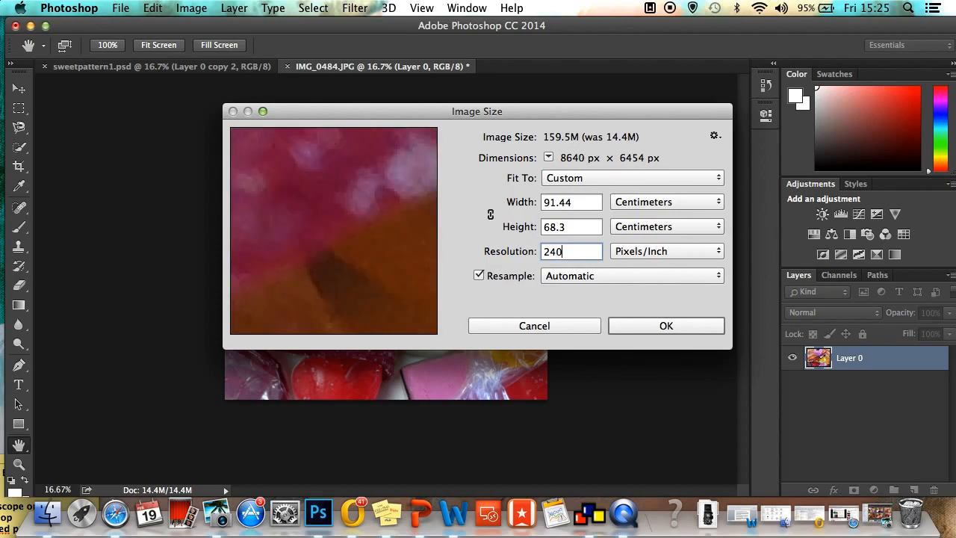
# - Round the image dimensions to 91 cm wide and 68 cm high and apply the new image size
pyautogui.click(587, 201)
pyautogui.click(587, 201)
pyautogui.press('BackSpace')
pyautogui.press('BackSpace')
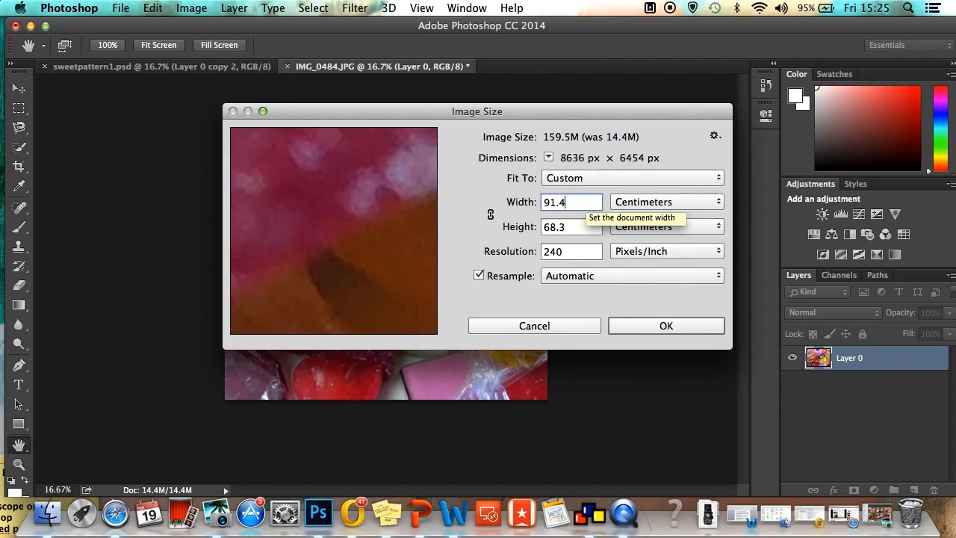
pyautogui.press('BackSpace')
pyautogui.click(580, 230)
pyautogui.click(580, 229)
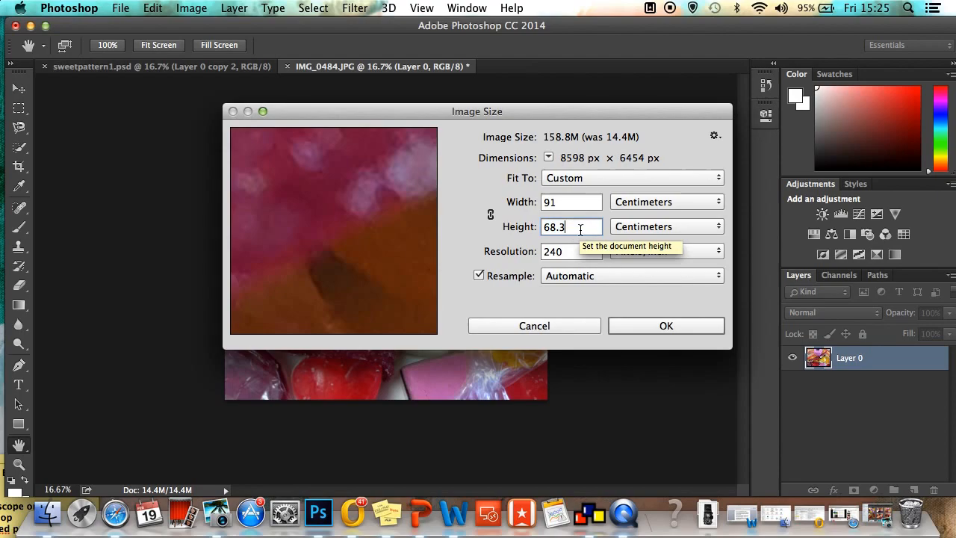
pyautogui.press('BackSpace')
pyautogui.press('BackSpace')
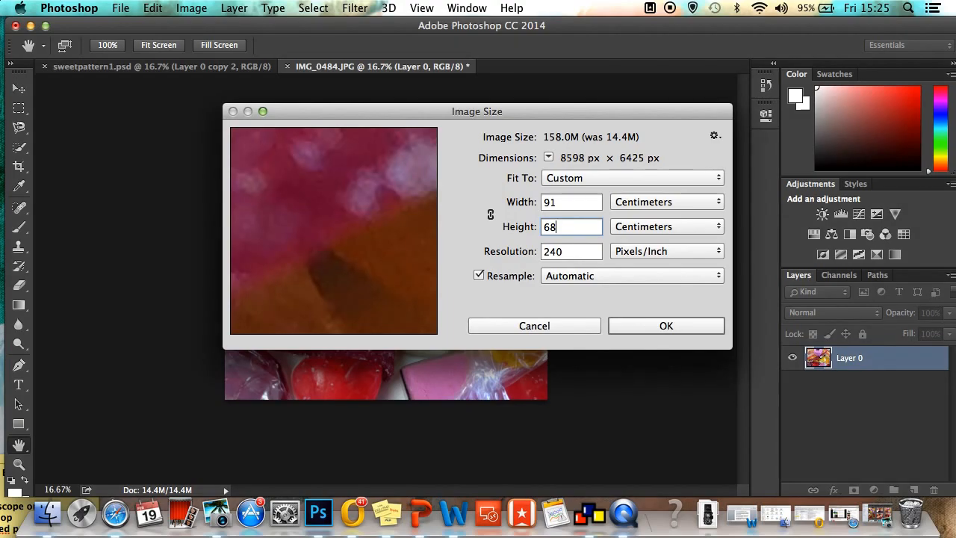
pyautogui.click(663, 327)
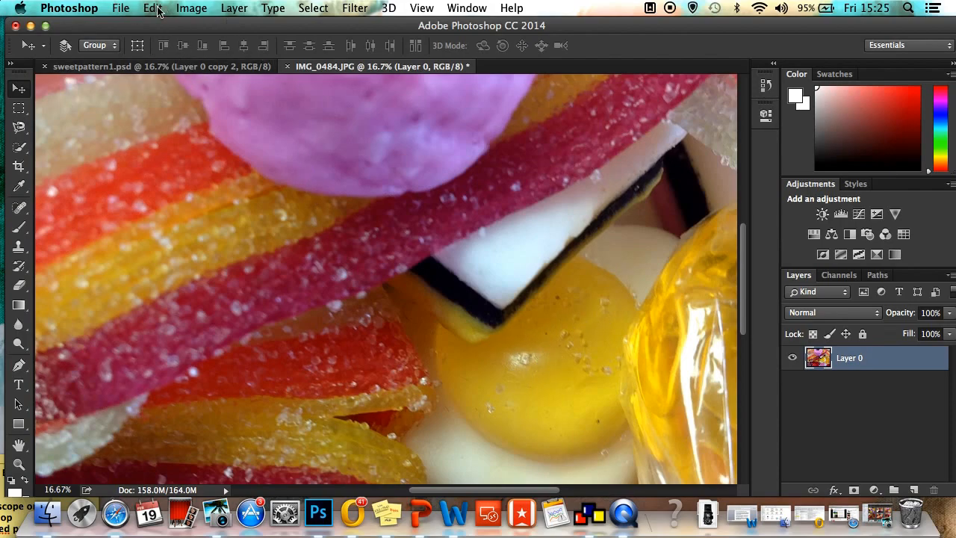
pyautogui.click(189, 14)
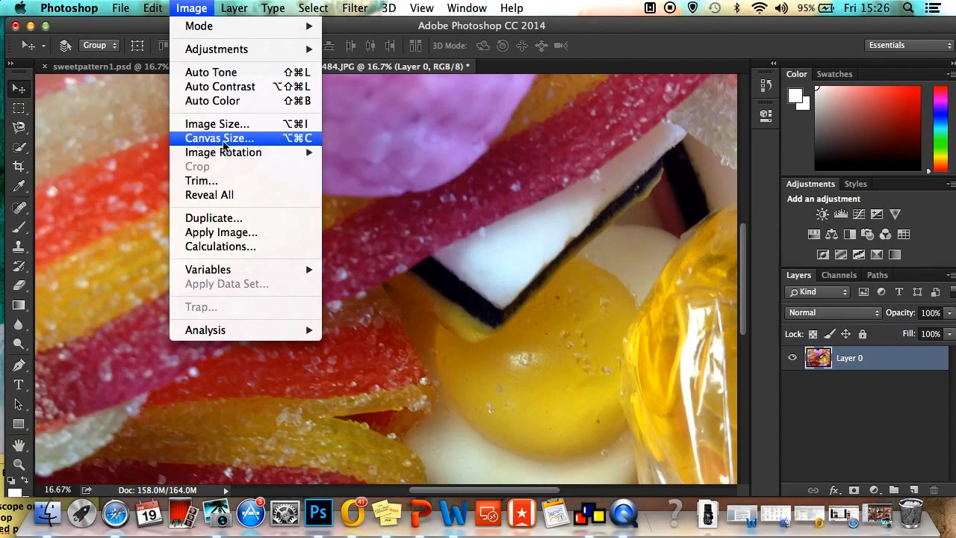
pyautogui.click(220, 138)
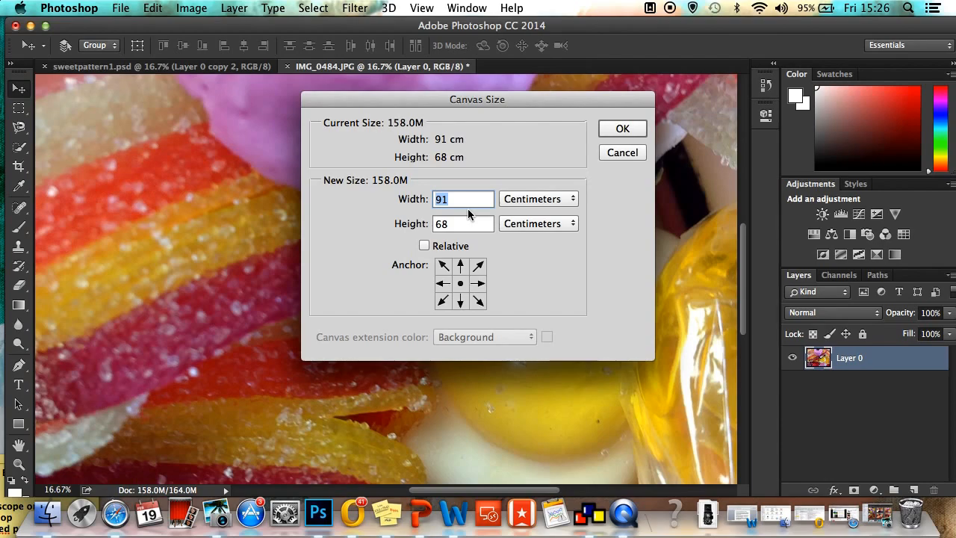
pyautogui.click(623, 152)
pyautogui.click(194, 9)
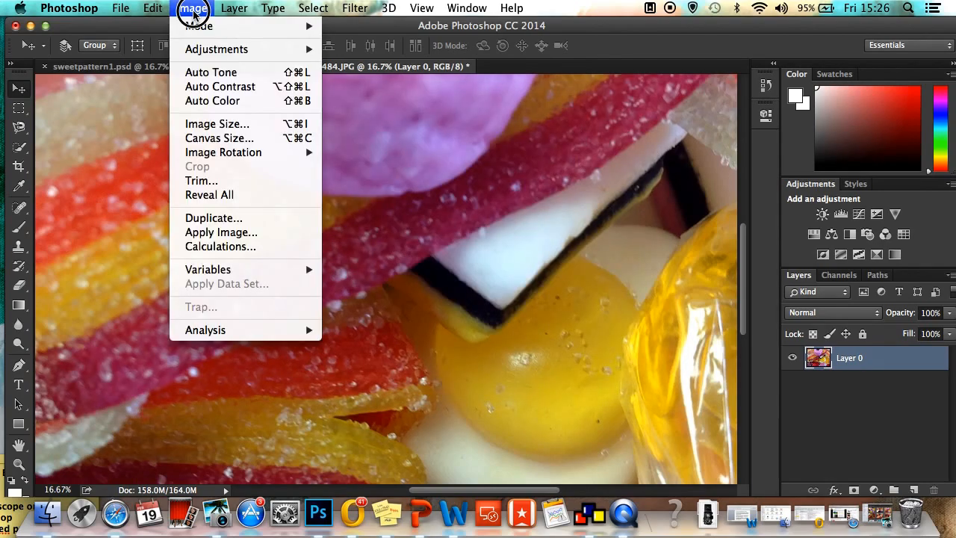
pyautogui.click(222, 124)
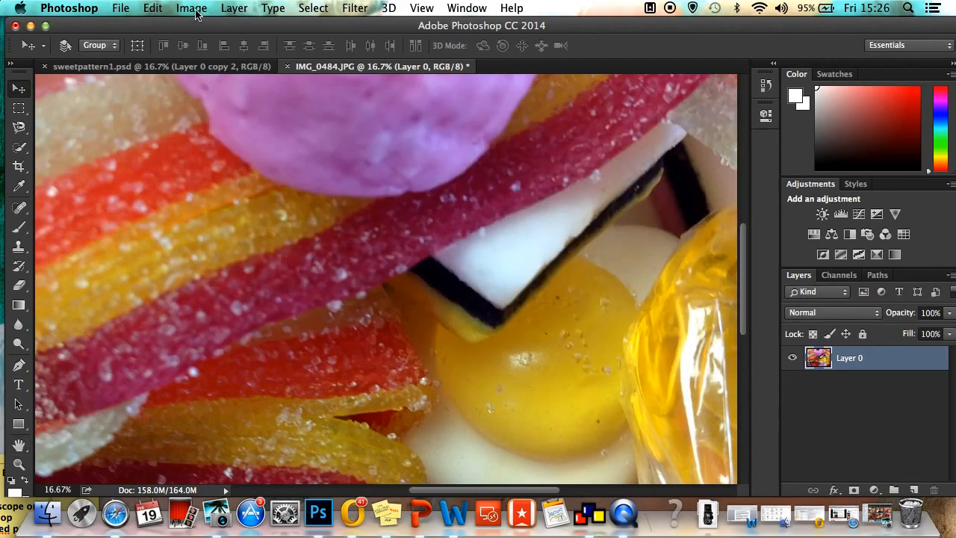
# - Enlarge the canvas to 182 cm wide and 136 cm high, keeping the centre anchor
pyautogui.click(194, 9)
pyautogui.click(225, 139)
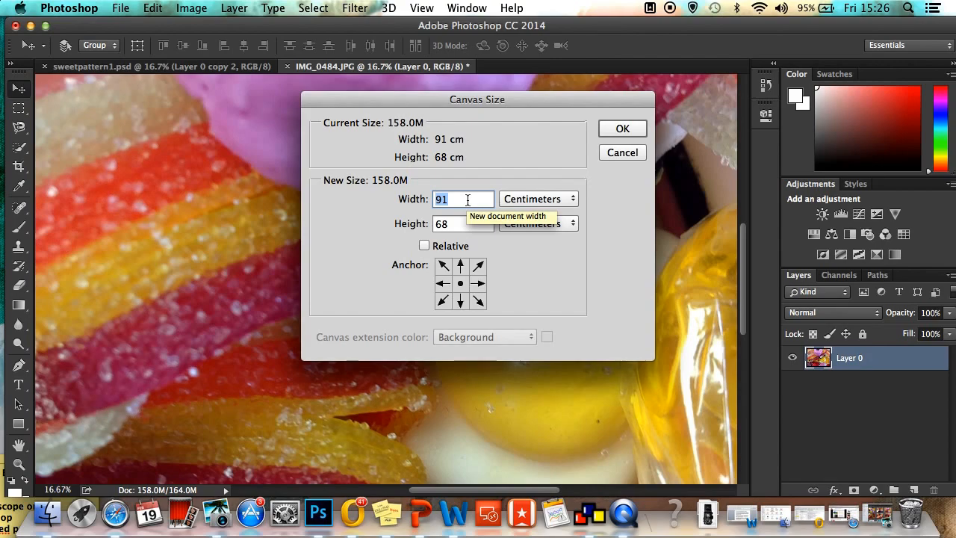
pyautogui.write('182')
pyautogui.moveTo(468, 226); pyautogui.dragTo(406, 223)
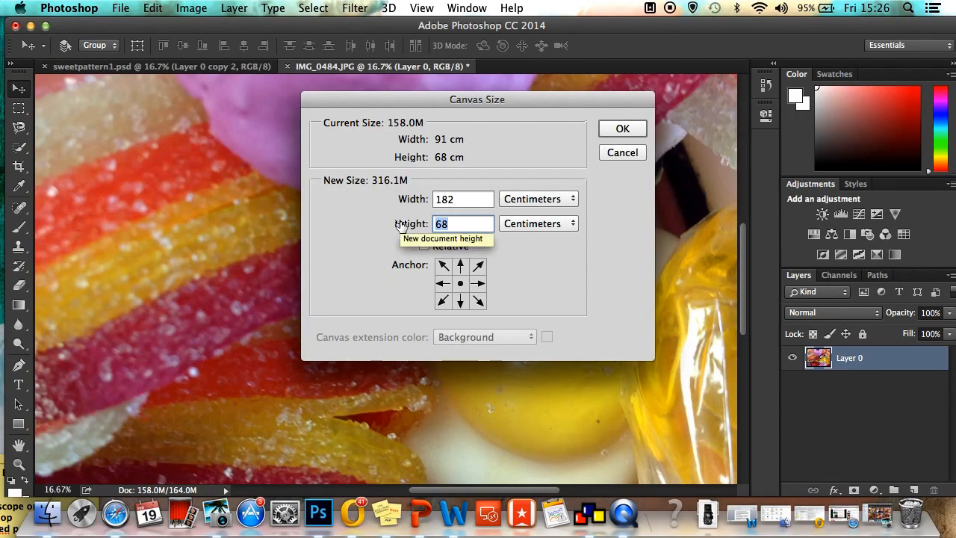
pyautogui.write('136')
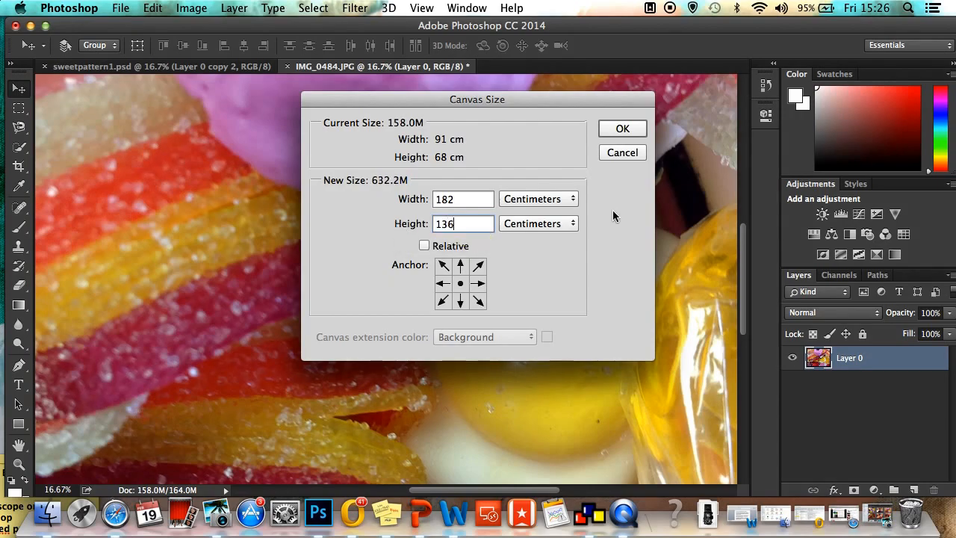
pyautogui.click(617, 131)
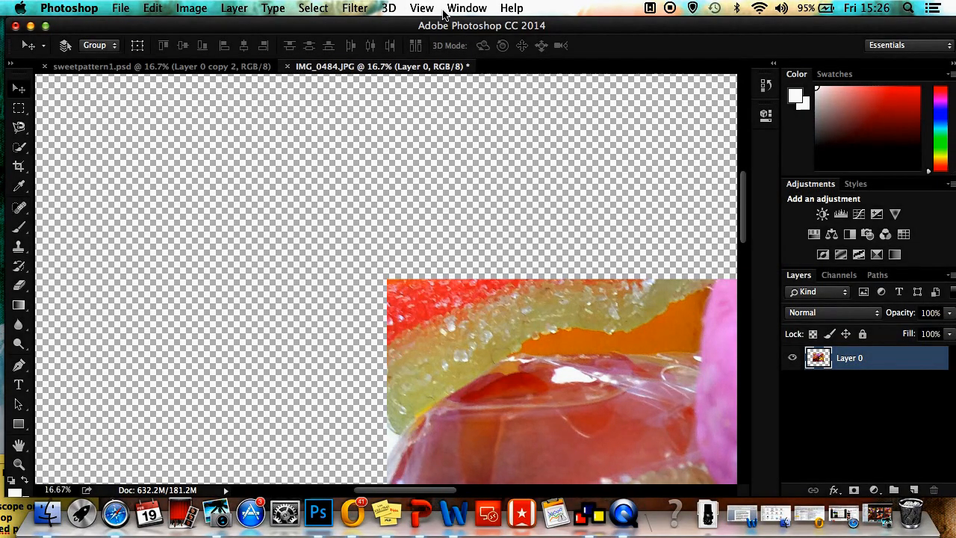
# - Fit the whole canvas on screen and move the sweets photo into the canvas's upper-left corner
pyautogui.click(466, 8)
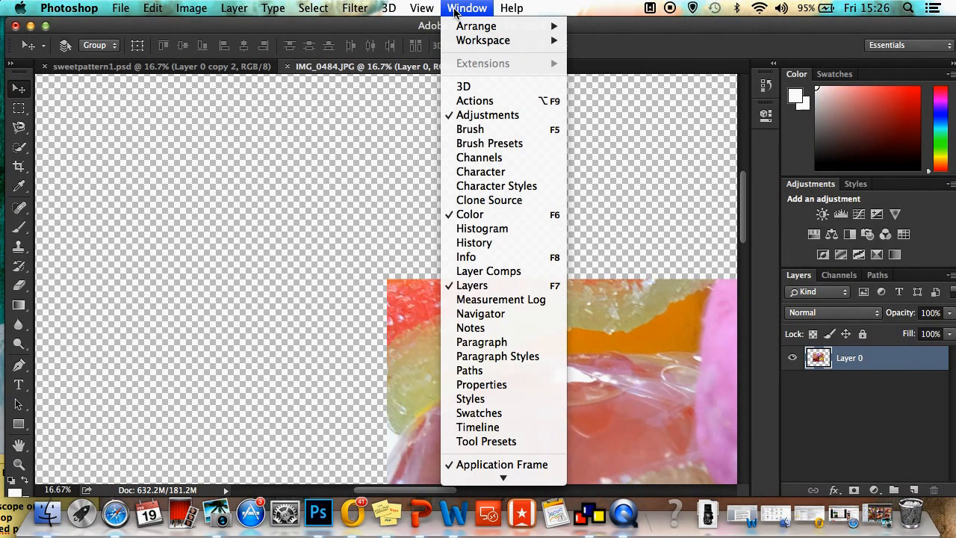
pyautogui.moveTo(422, 8)
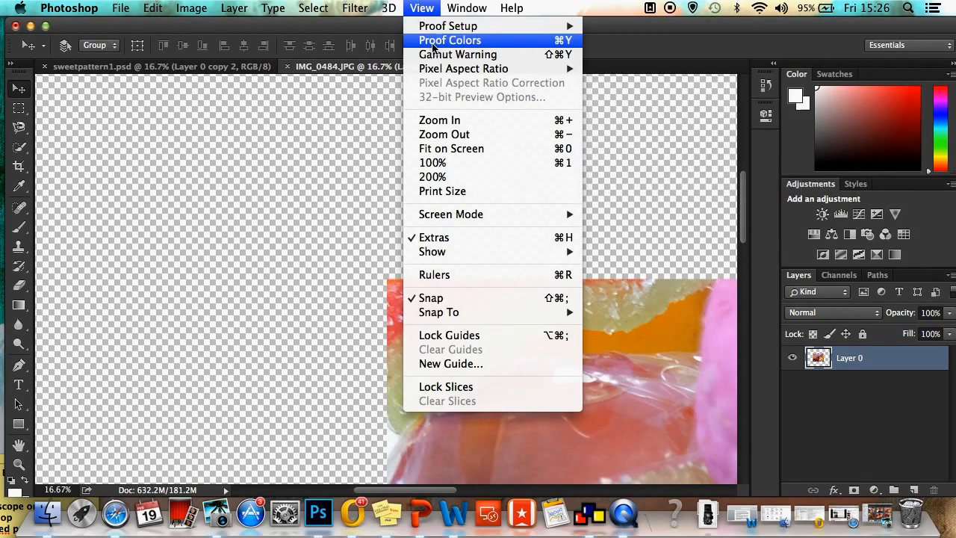
pyautogui.click(456, 152)
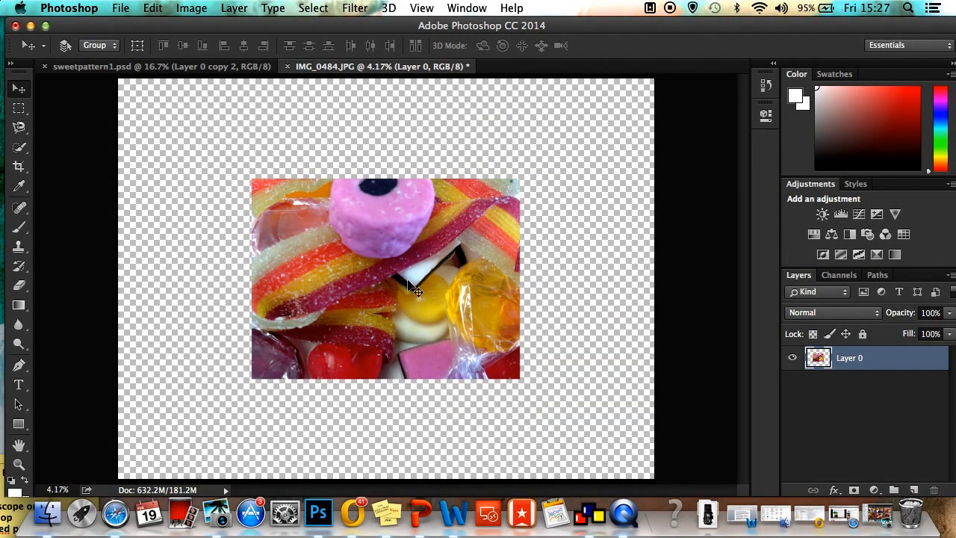
pyautogui.moveTo(380, 219); pyautogui.dragTo(279, 192)
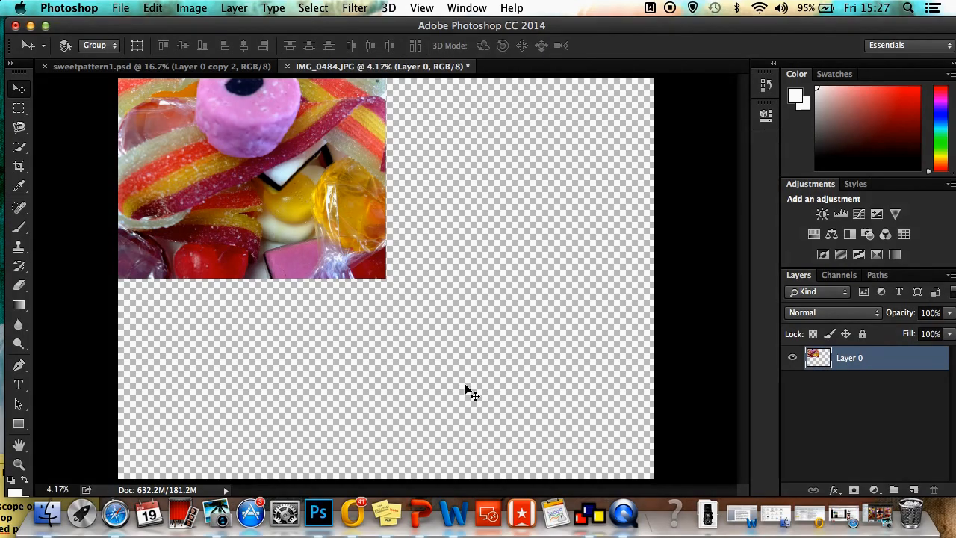
# - Duplicate the sweets photo layer
pyautogui.click(232, 8)
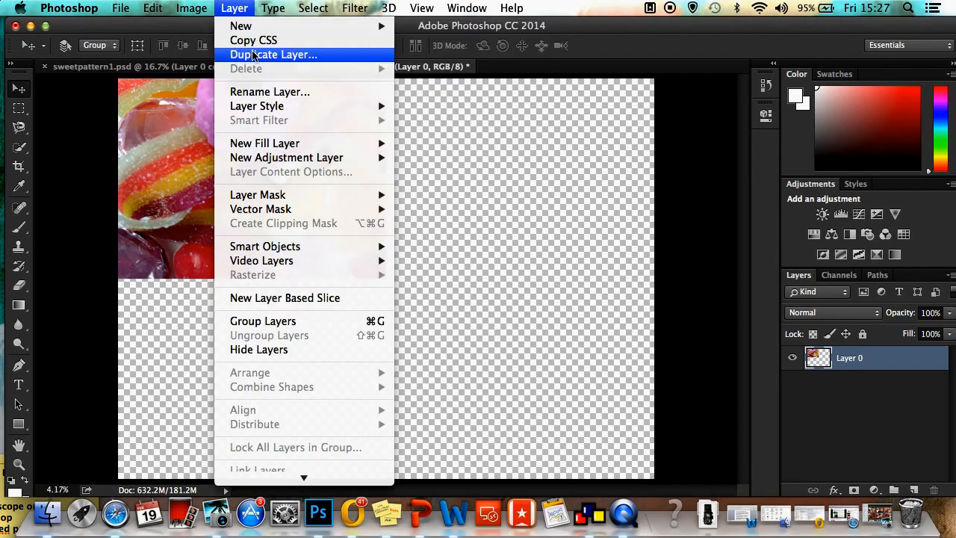
pyautogui.click(516, 283)
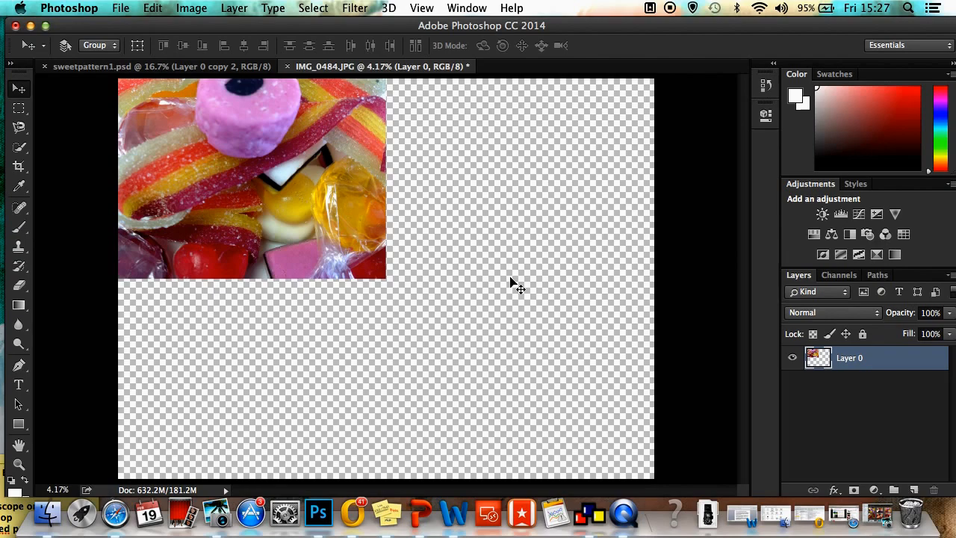
pyautogui.press('super+j')
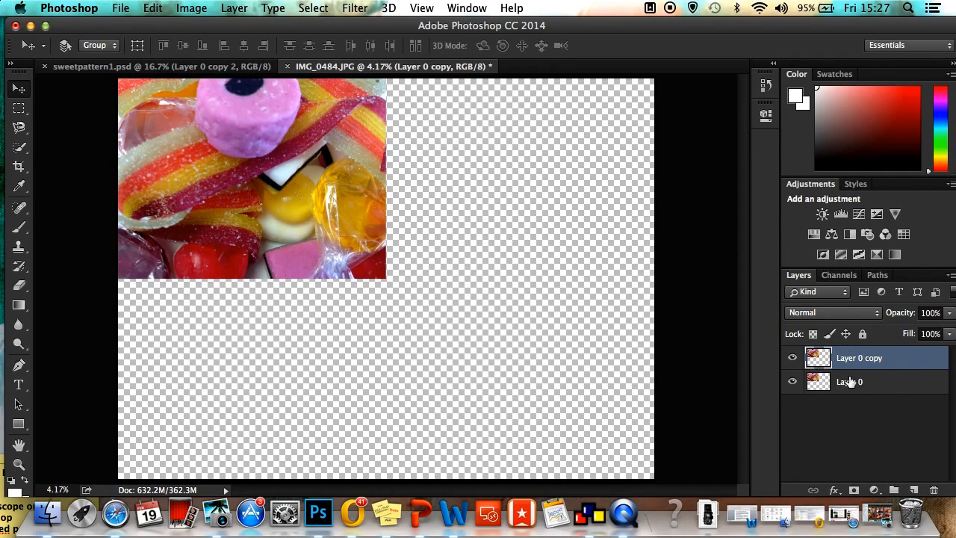
# - Flip the duplicated layer horizontally and place it in the canvas's upper-right quarter, edge to edge with the original
pyautogui.moveTo(334, 178)
pyautogui.mouseDown()
pyautogui.moveTo(469, 316)
pyautogui.moveTo(466, 207)
pyautogui.moveTo(508, 280)
pyautogui.moveTo(410, 242)
pyautogui.moveTo(362, 174)
pyautogui.moveTo(329, 180)
pyautogui.mouseUp()
pyautogui.click(185, 9)
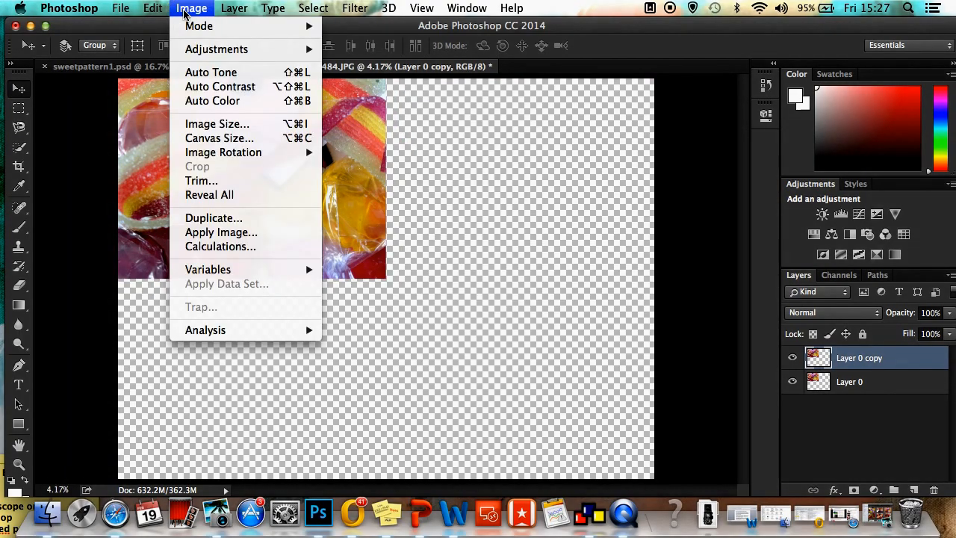
pyautogui.click(152, 10)
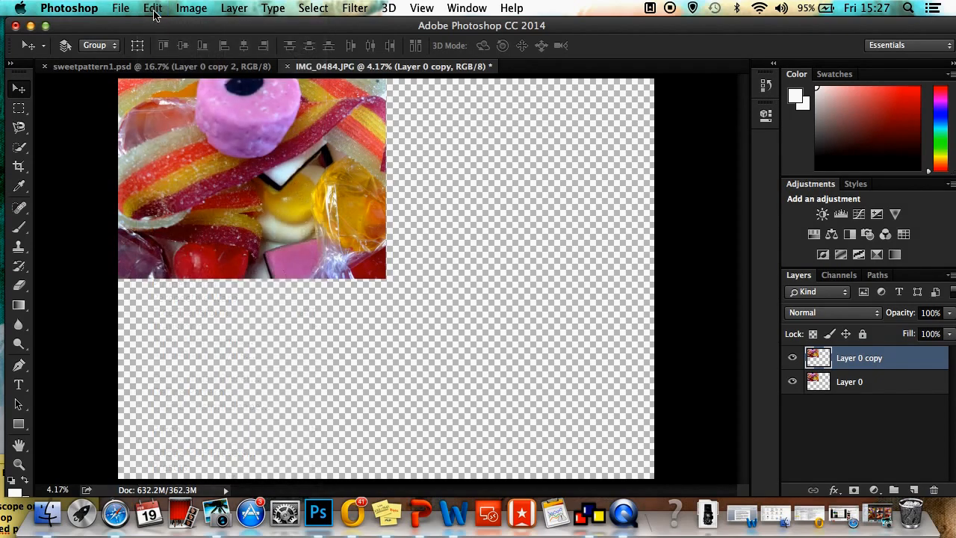
pyautogui.click(152, 9)
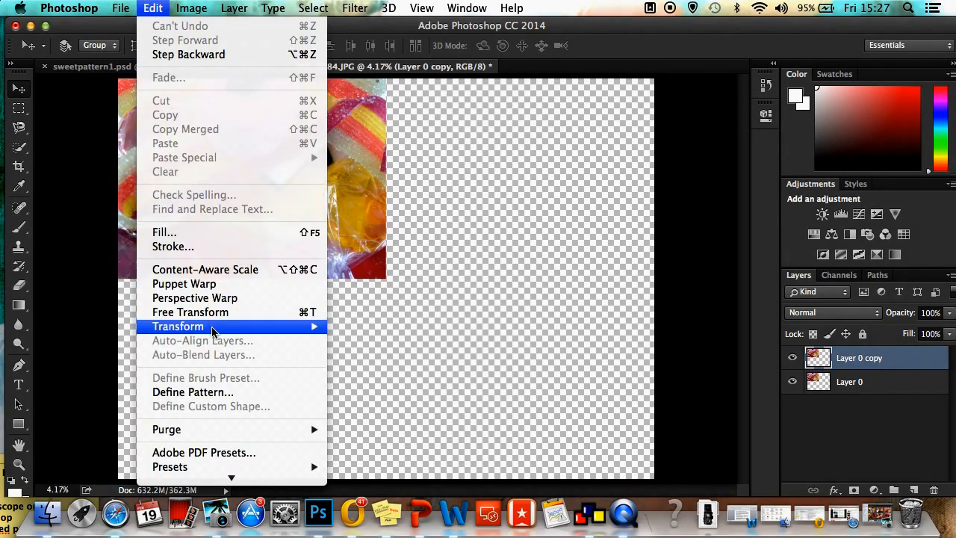
pyautogui.moveTo(212, 328)
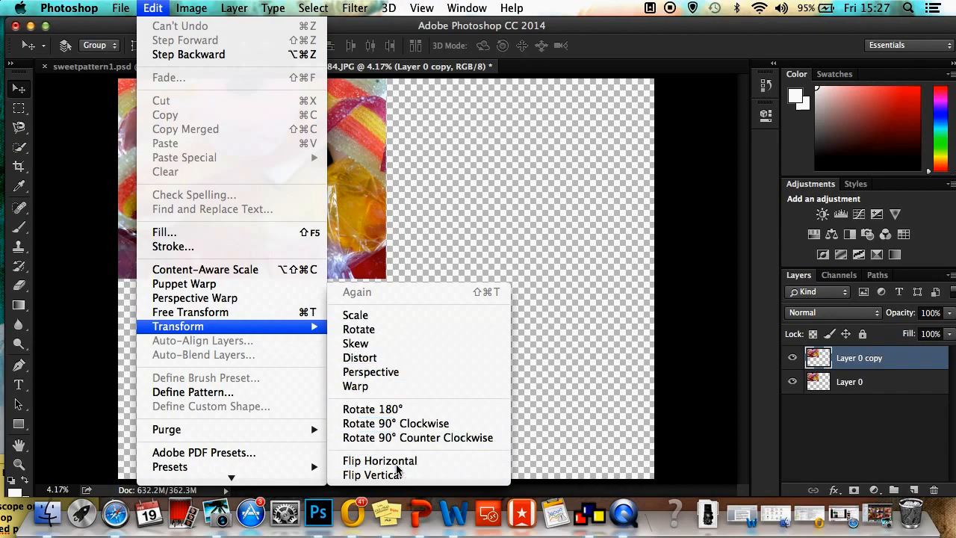
pyautogui.click(396, 474)
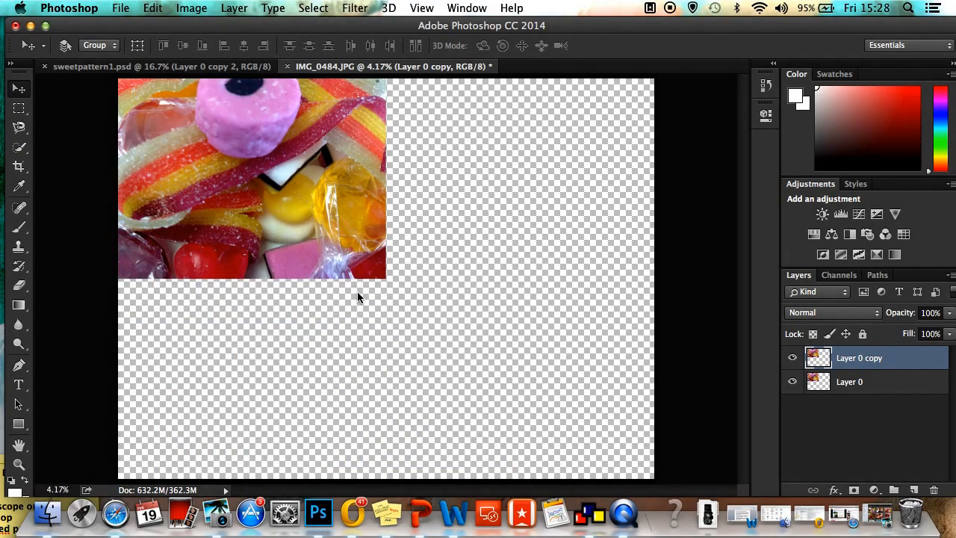
pyautogui.moveTo(241, 187); pyautogui.dragTo(509, 198)
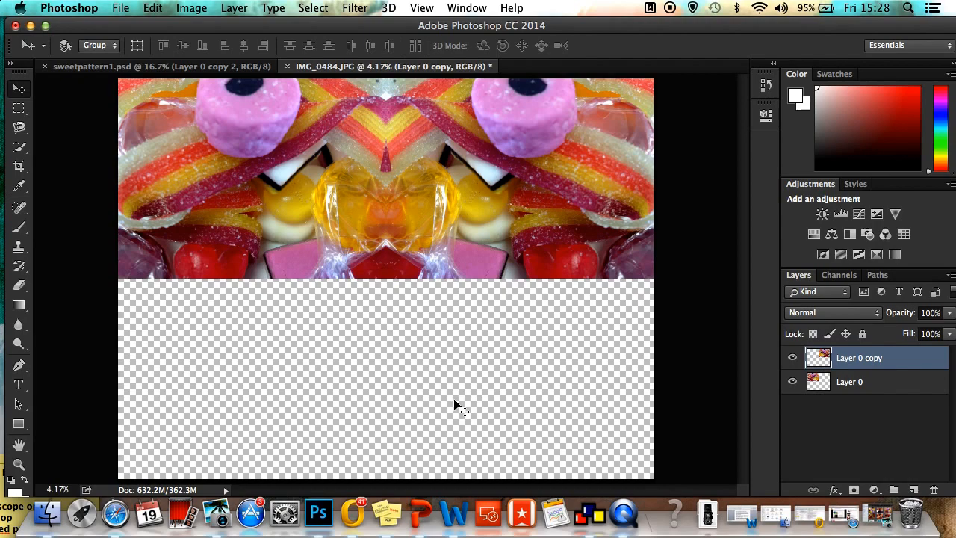
# - Examine the seam between the two mirrored photos close up at 50% zoom
pyautogui.press('super+equal')
pyautogui.press('super+equal')
pyautogui.press('super+equal')
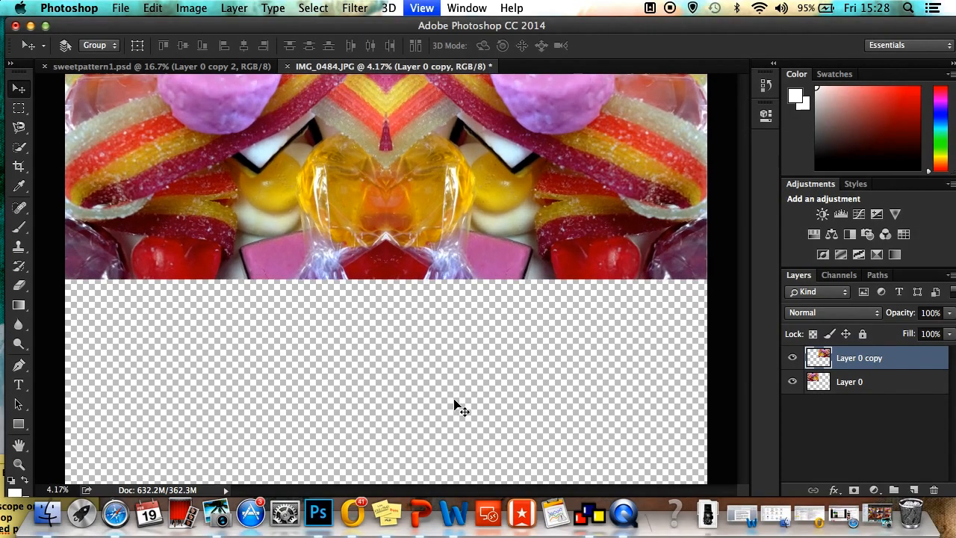
pyautogui.press('super+equal')
pyautogui.press('super+equal')
pyautogui.press('super+equal')
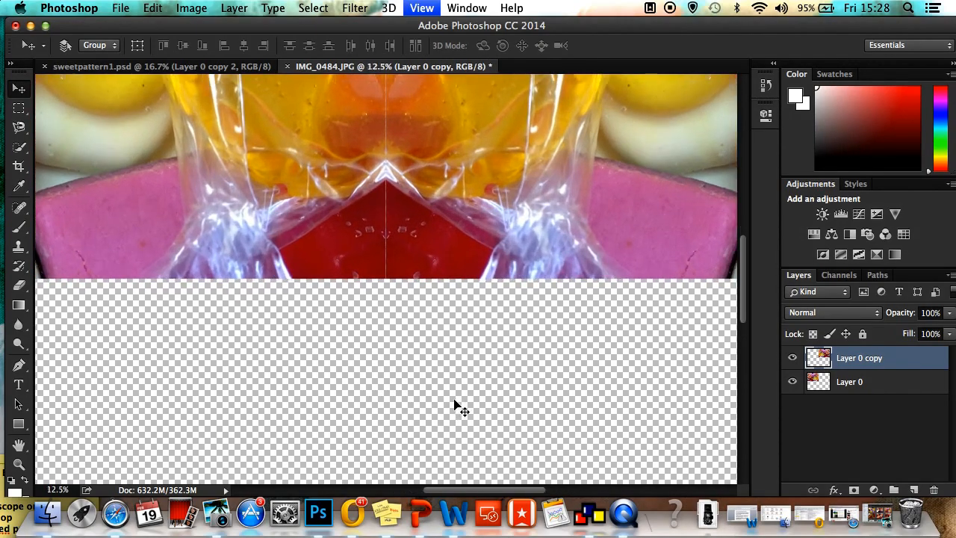
pyautogui.press('super+equal')
pyautogui.press('super+equal')
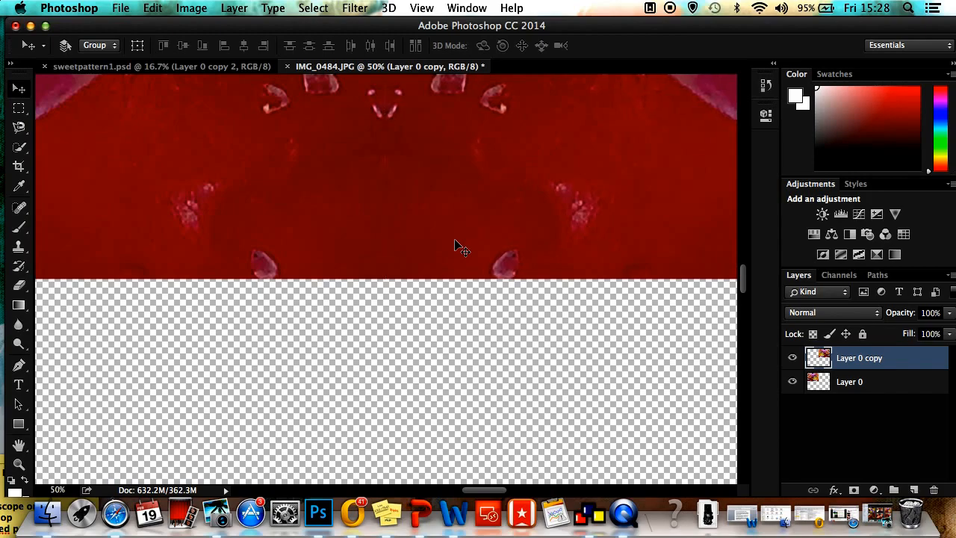
# - Merge the two mirrored photo layers into a single layer and duplicate the merged layer
pyautogui.moveTo(455, 241); pyautogui.dragTo(455, 241)
pyautogui.press('super+minus')
pyautogui.press('super+minus')
pyautogui.press('super+minus')
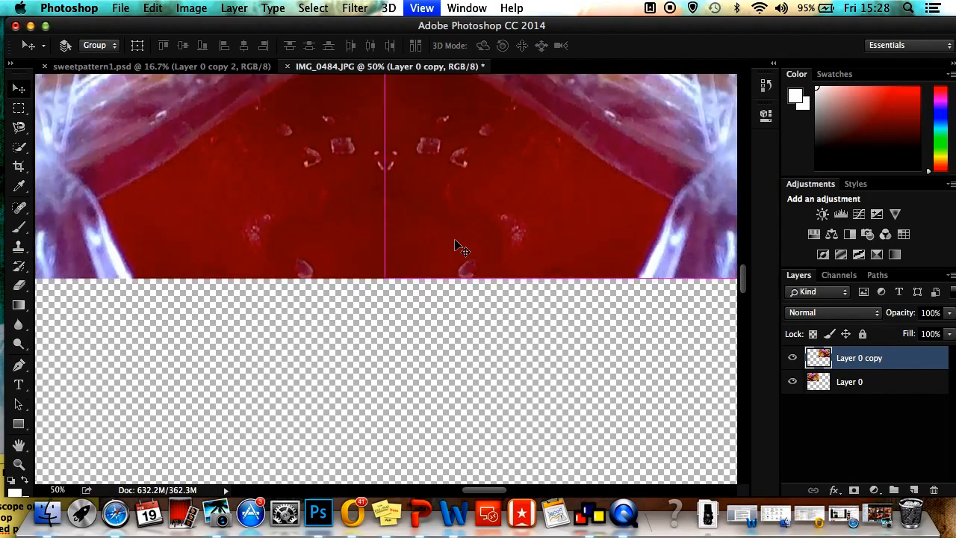
pyautogui.press('super+minus')
pyautogui.press('super+minus')
pyautogui.press('super+minus')
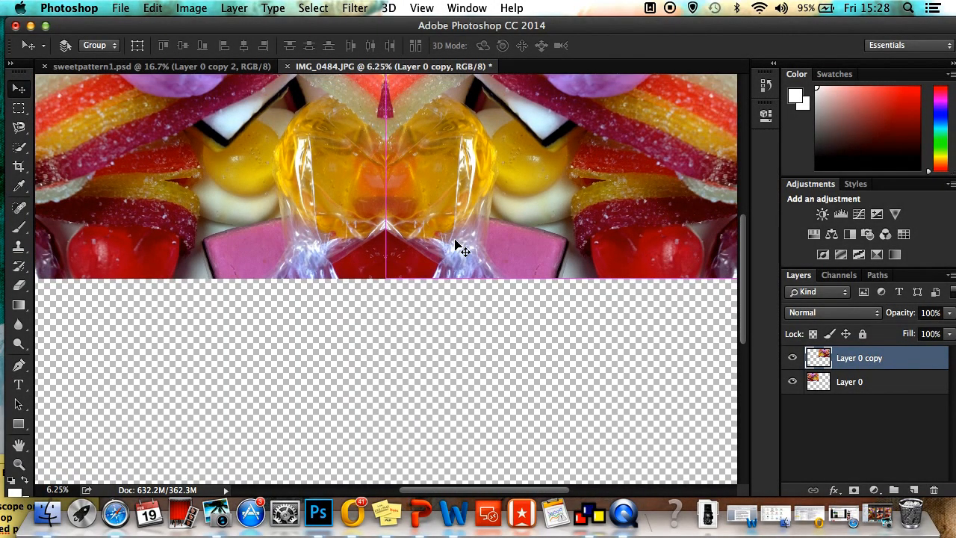
pyautogui.press('super+minus')
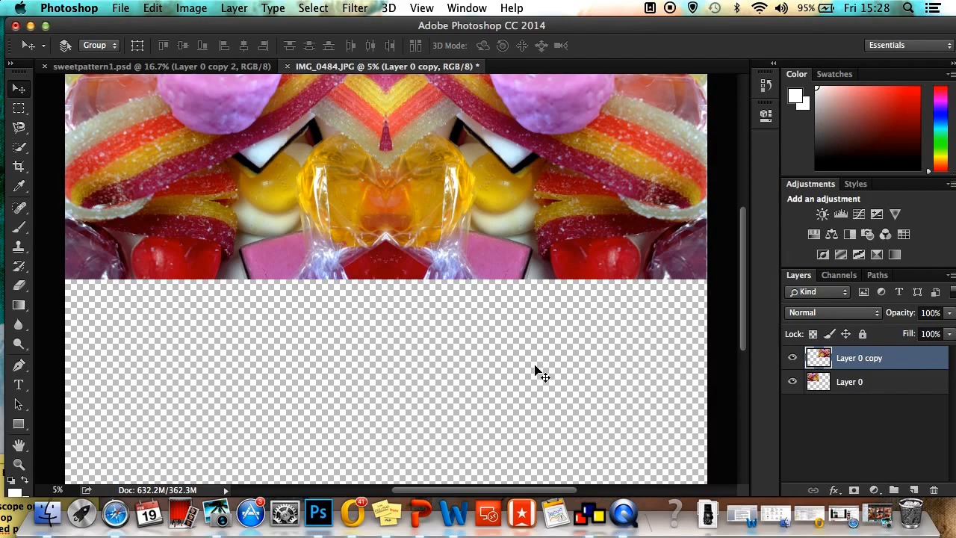
pyautogui.press('super+e')
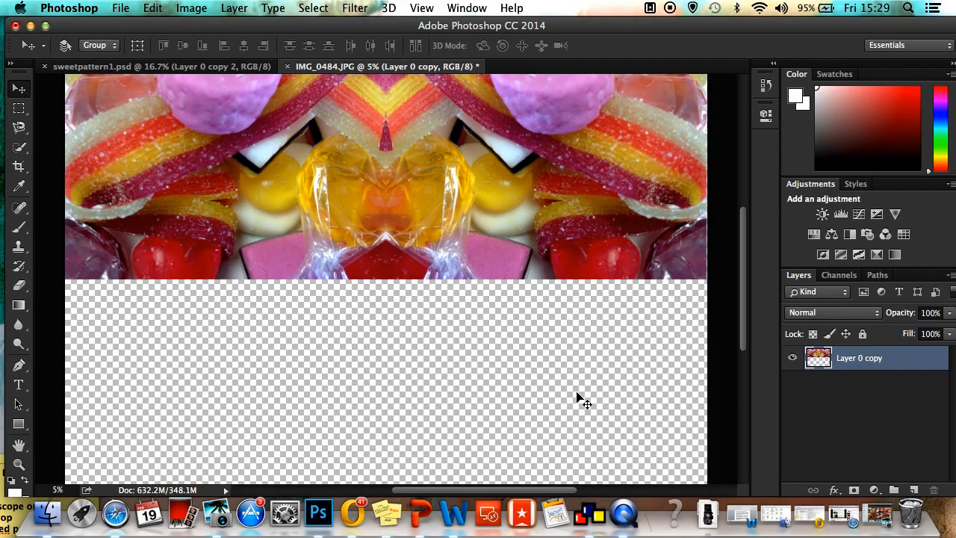
pyautogui.press('super+j')
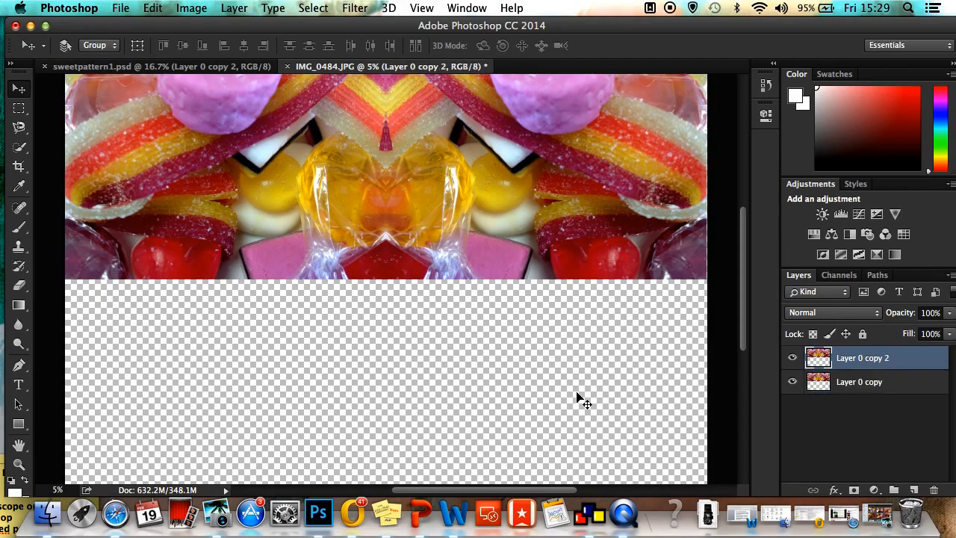
# - Flip the duplicated layer vertically and place it in the canvas's lower half, edge to edge with the upper half
pyautogui.moveTo(402, 166); pyautogui.dragTo(396, 200)
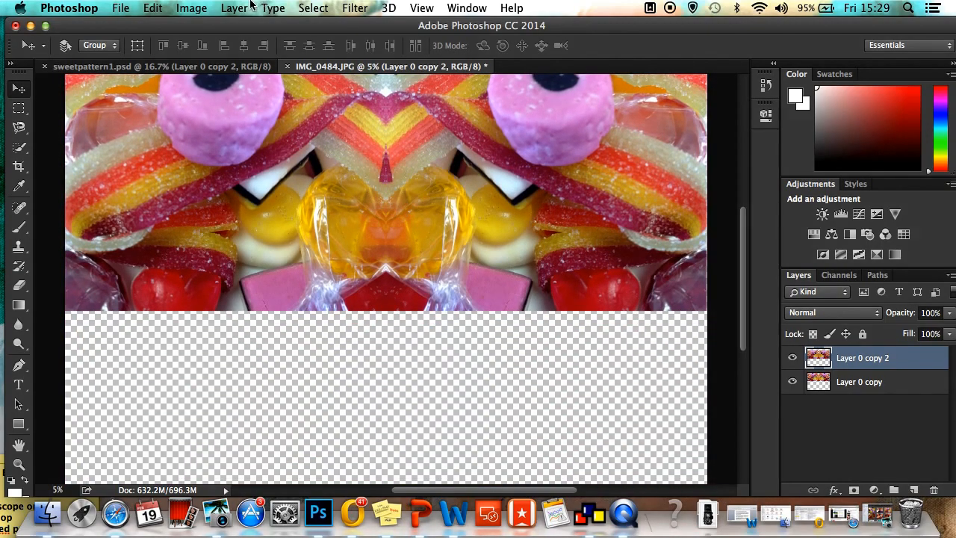
pyautogui.click(153, 9)
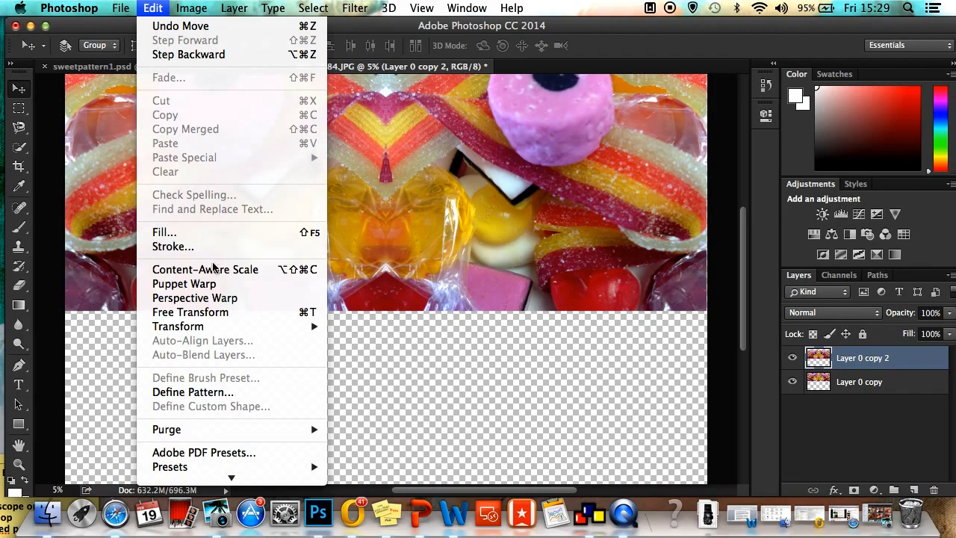
pyautogui.moveTo(213, 326)
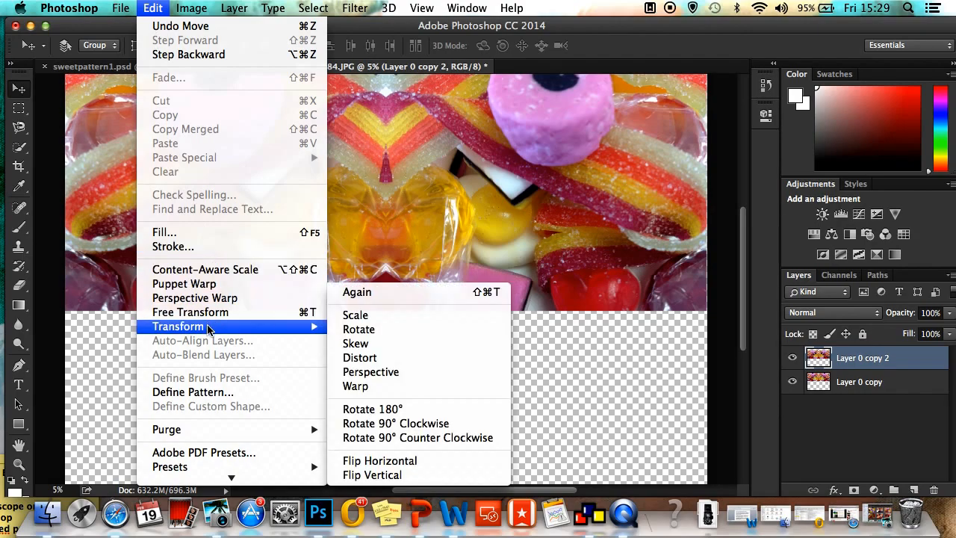
pyautogui.click(371, 475)
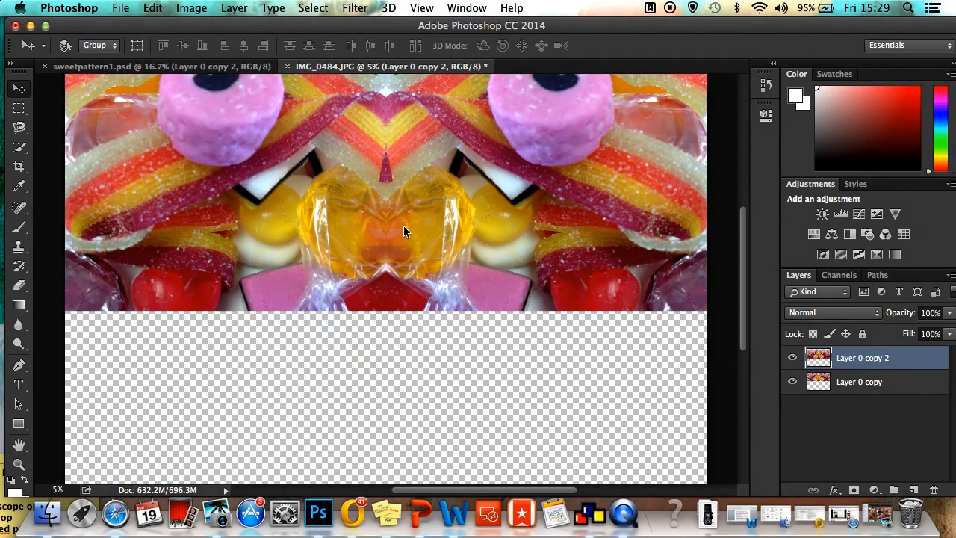
pyautogui.moveTo(394, 143); pyautogui.dragTo(397, 363)
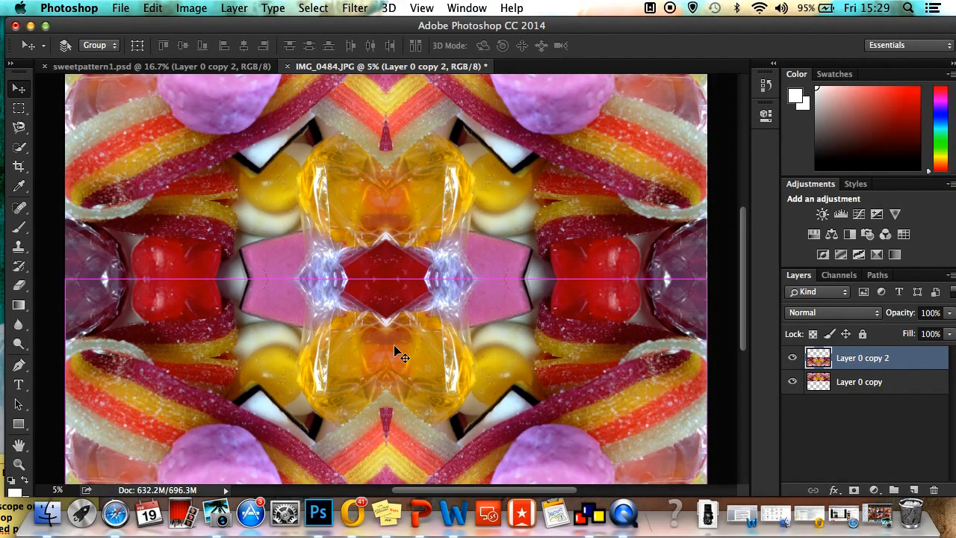
# - Examine the horizontal seam between the upper and lower halves close up at 33.33% zoom
pyautogui.press('super+equal')
pyautogui.press('super+equal')
pyautogui.press('super+equal')
pyautogui.press('super+equal')
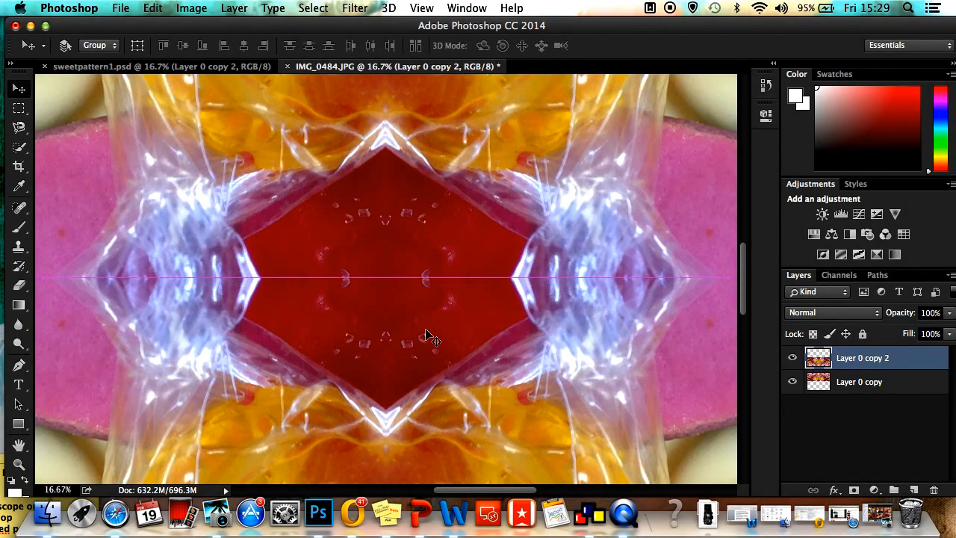
pyautogui.press('super+equal')
pyautogui.press('super+equal')
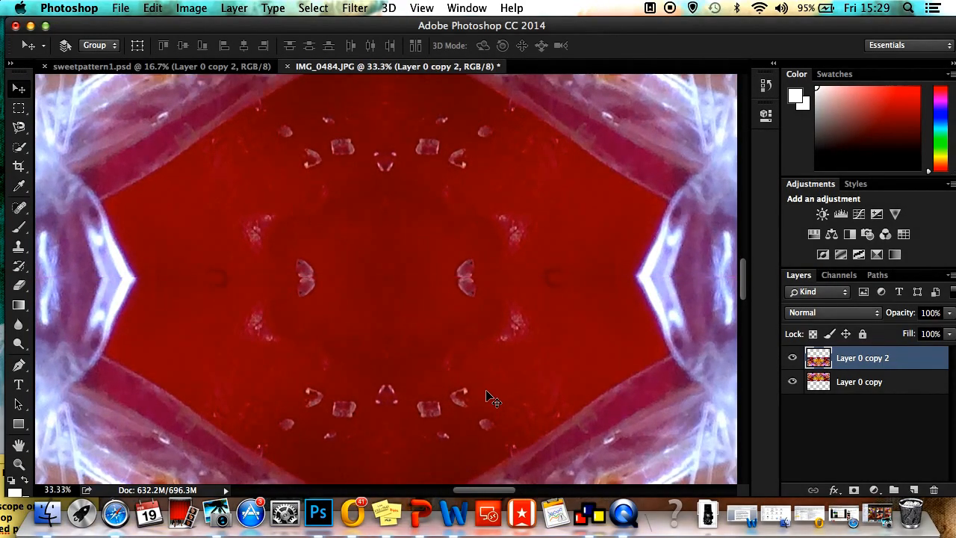
# - View the whole mirrored pattern at 4% zoom and compare it with the sweetpattern1.psd document
pyautogui.press('super+minus')
pyautogui.press('super+minus')
pyautogui.press('super+minus')
pyautogui.press('super+minus')
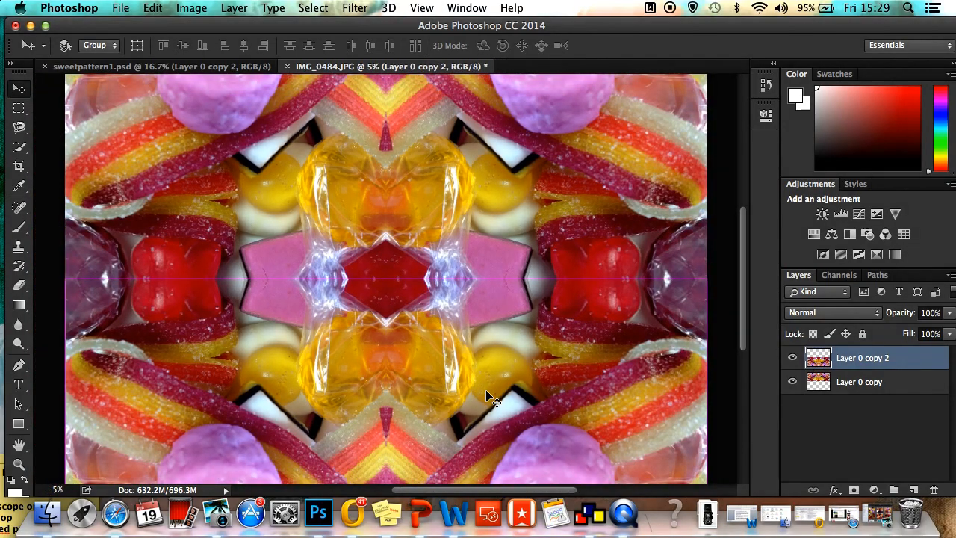
pyautogui.press('super+minus')
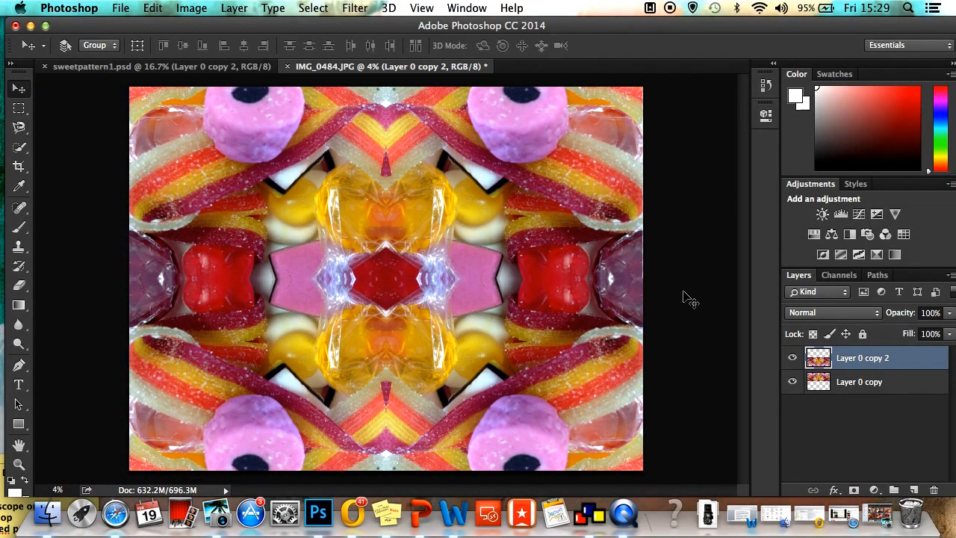
pyautogui.click(143, 67)
pyautogui.click(329, 69)
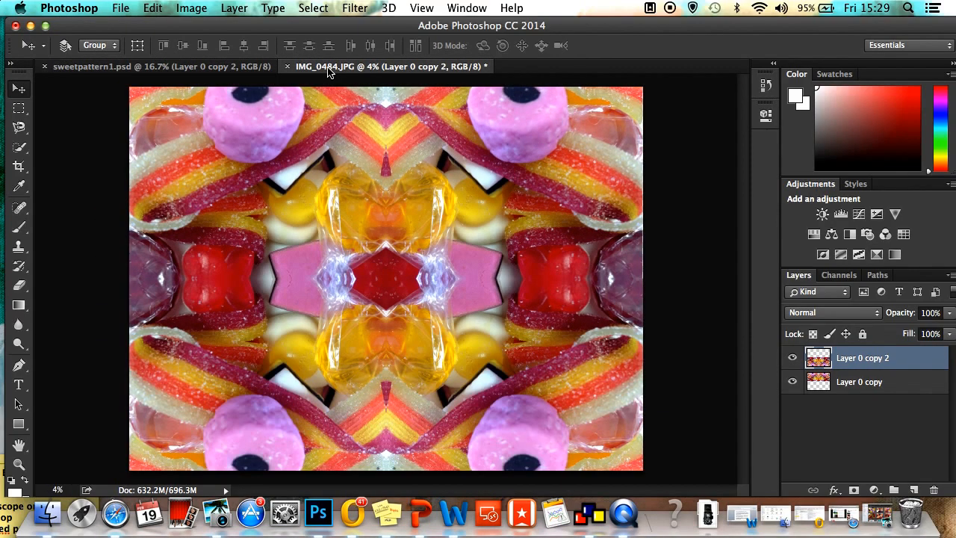